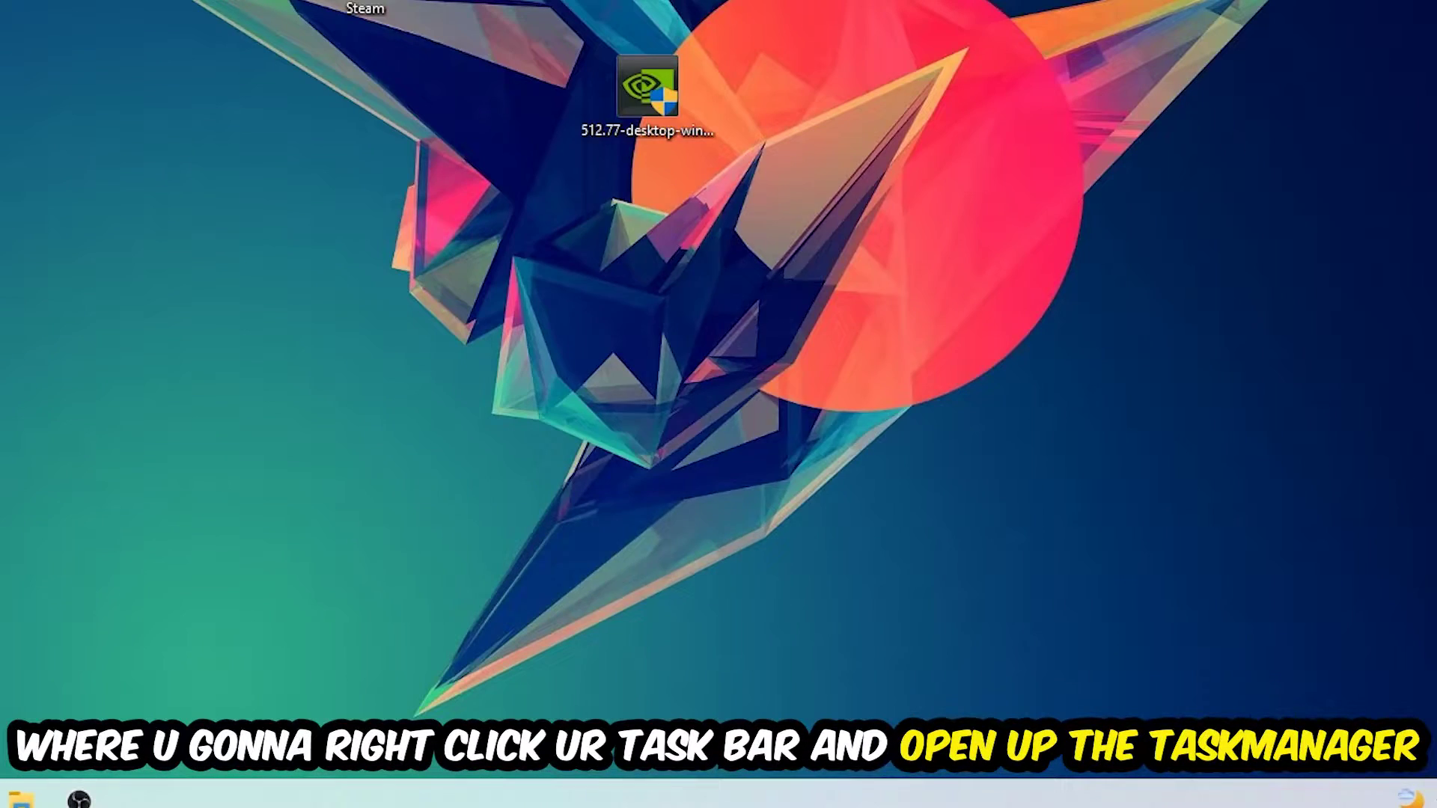
Launch Task Manager from the taskbar's right-click menu and expand its process list.
right_click(641, 794)
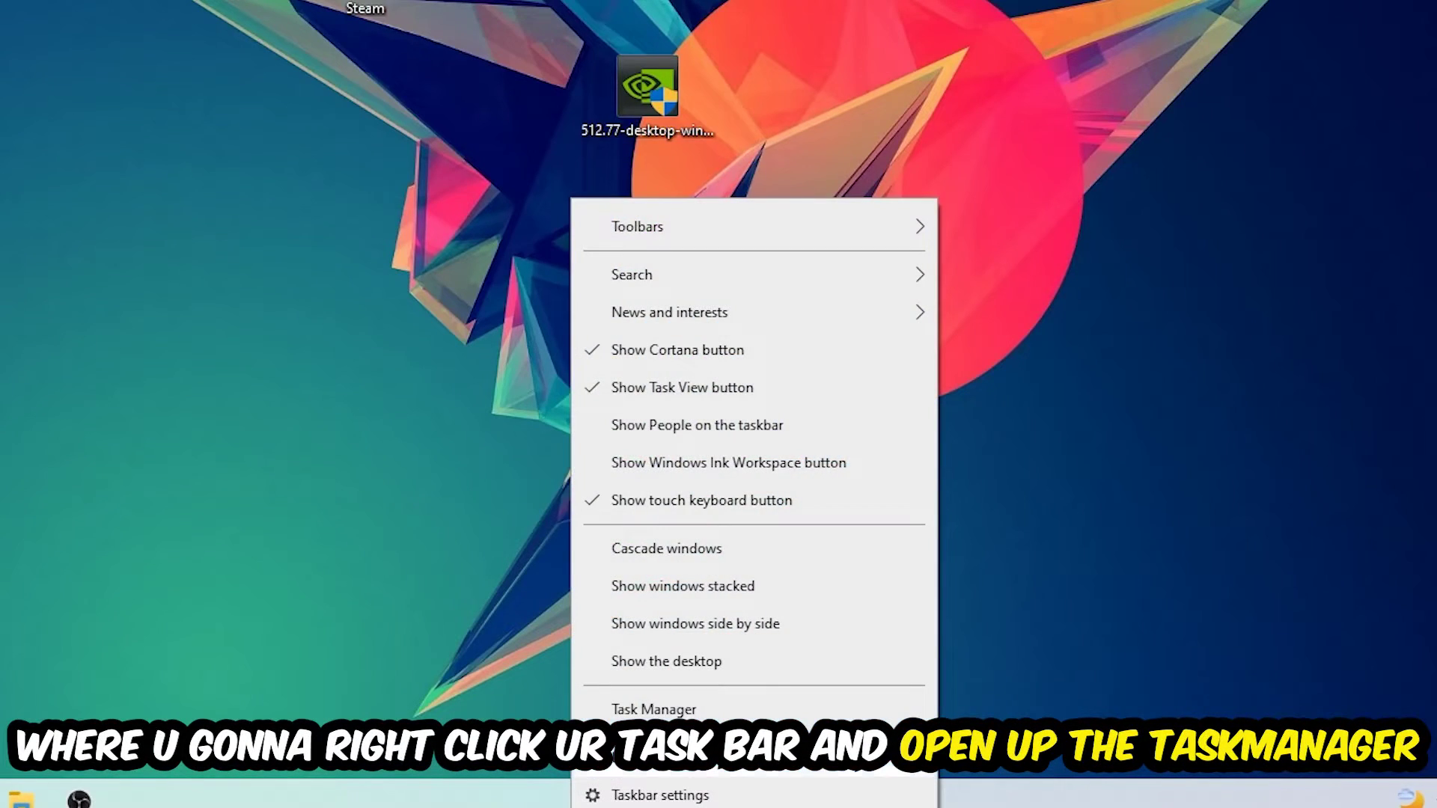
click(673, 734)
click(646, 711)
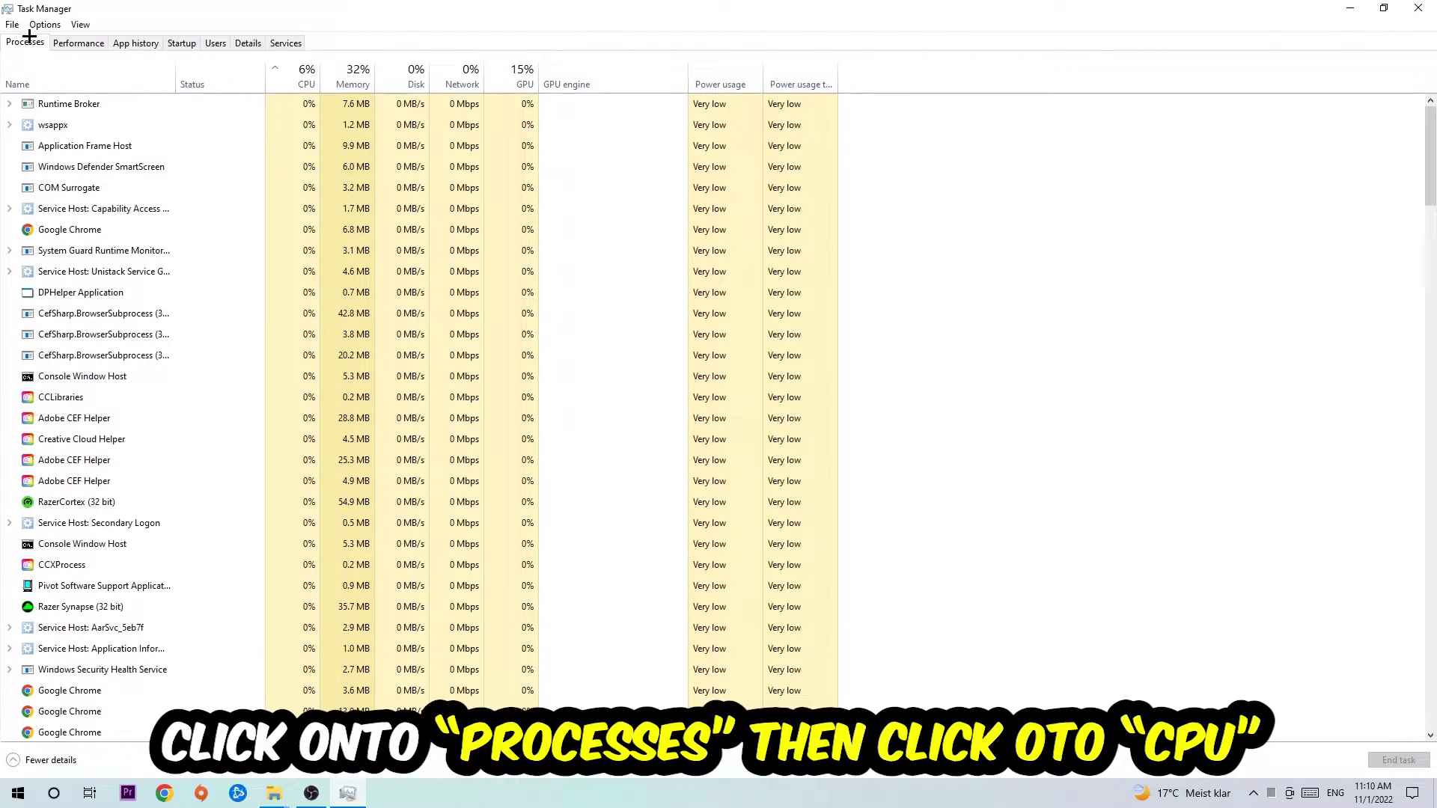
Sort processes by CPU, then by GPU, check OBS Studio's actions, and close Task Manager.
click(306, 78)
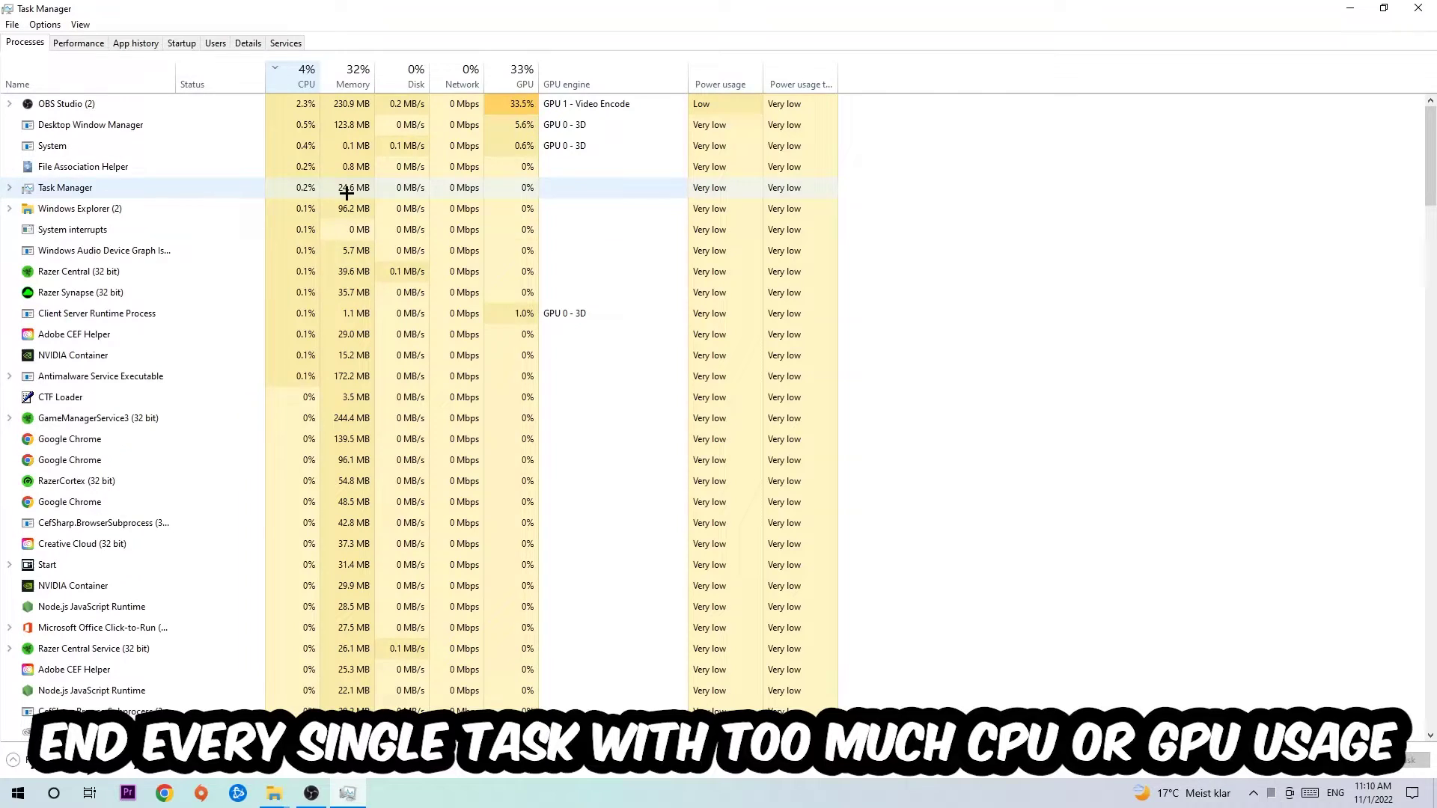
click(514, 77)
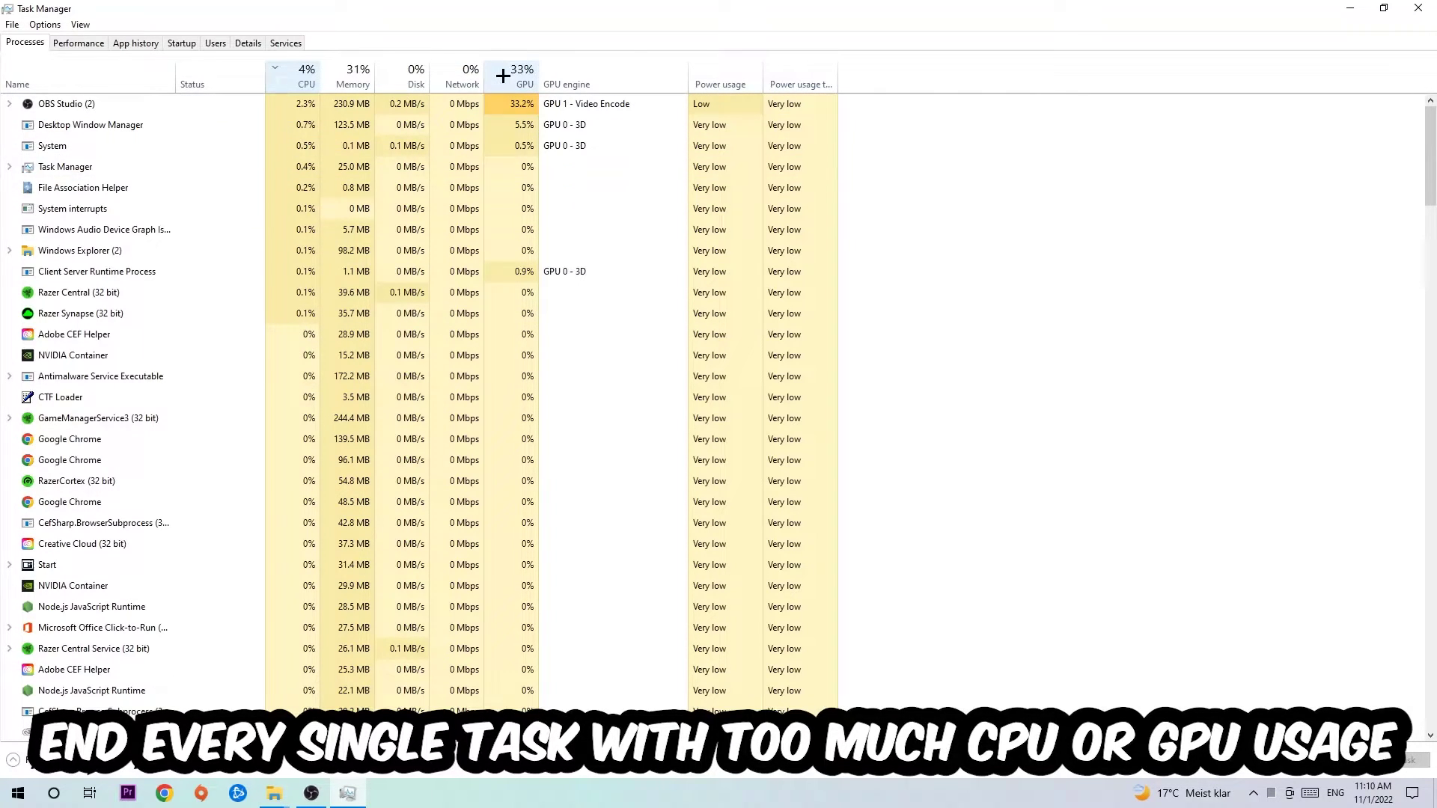
right_click(508, 107)
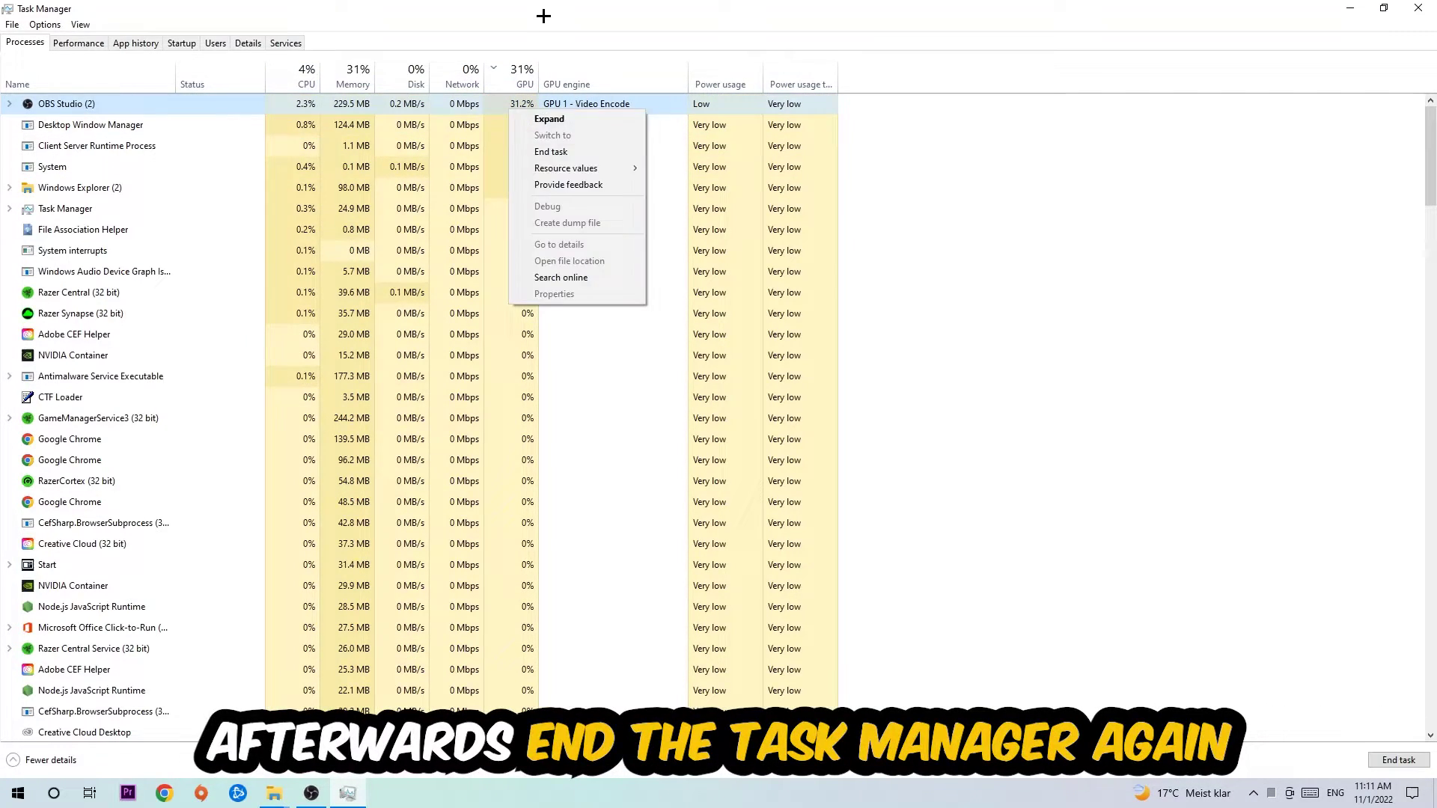
click(545, 15)
click(1418, 7)
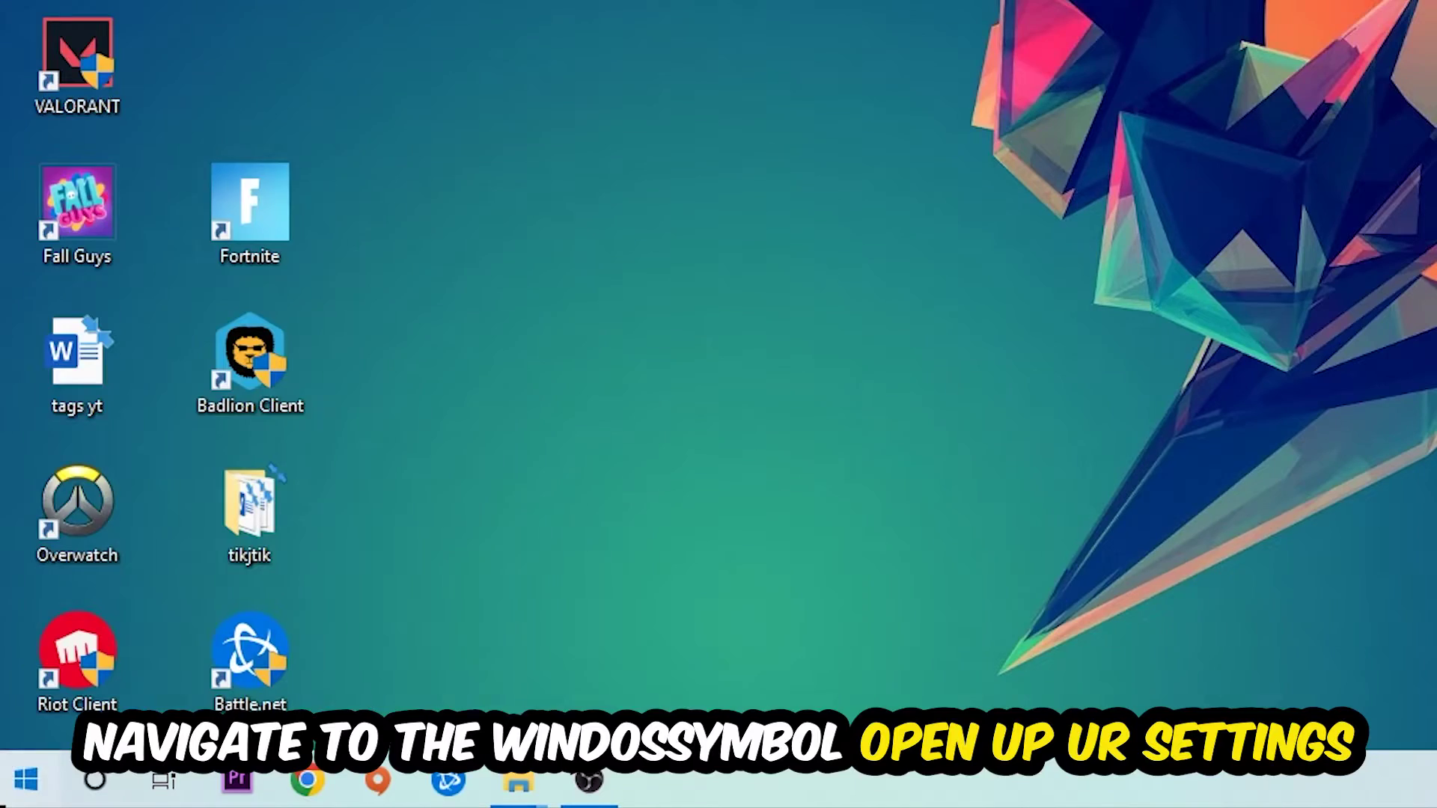
Open Settings from Start and go to Gaming's Xbox Game Bar page.
click(19, 792)
click(99, 648)
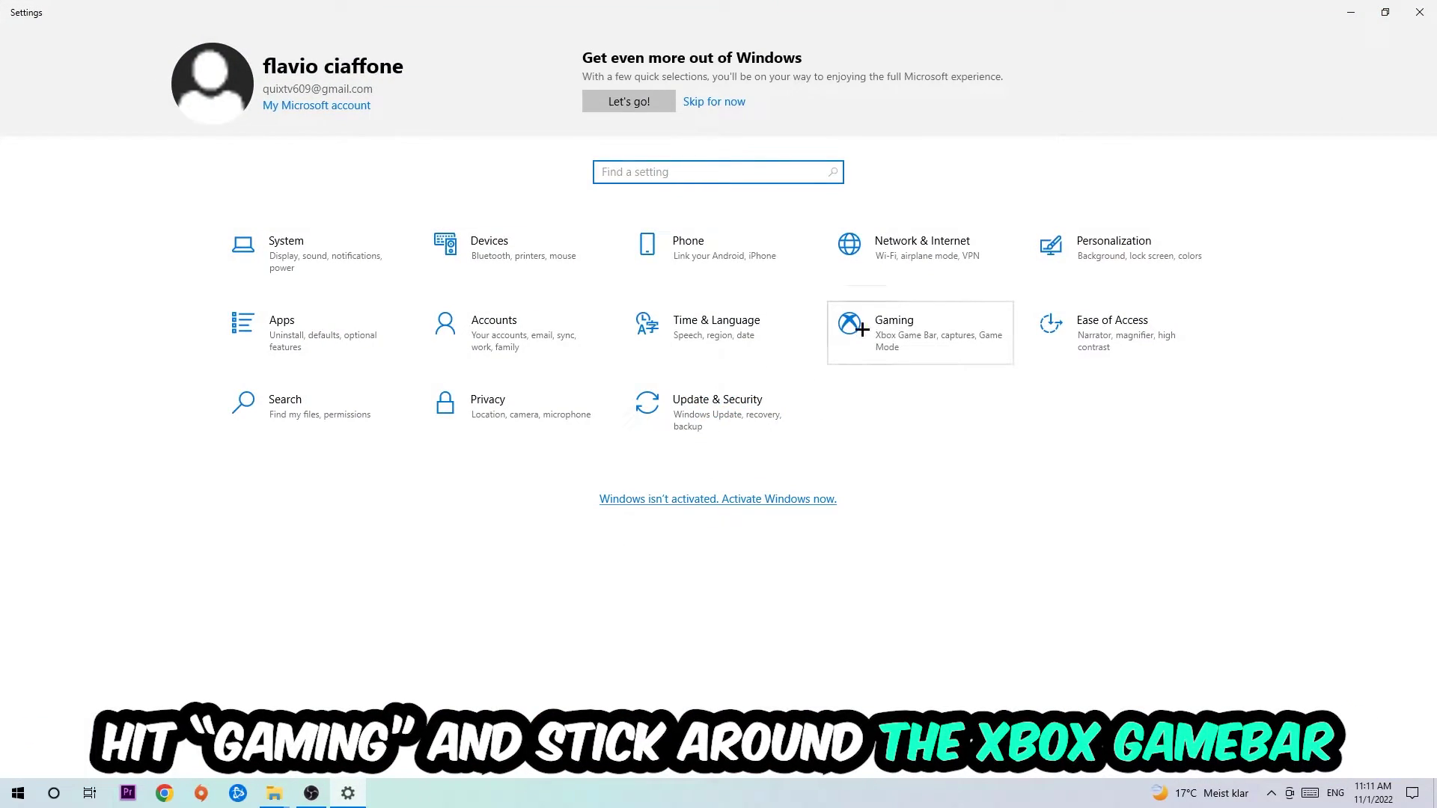
click(862, 327)
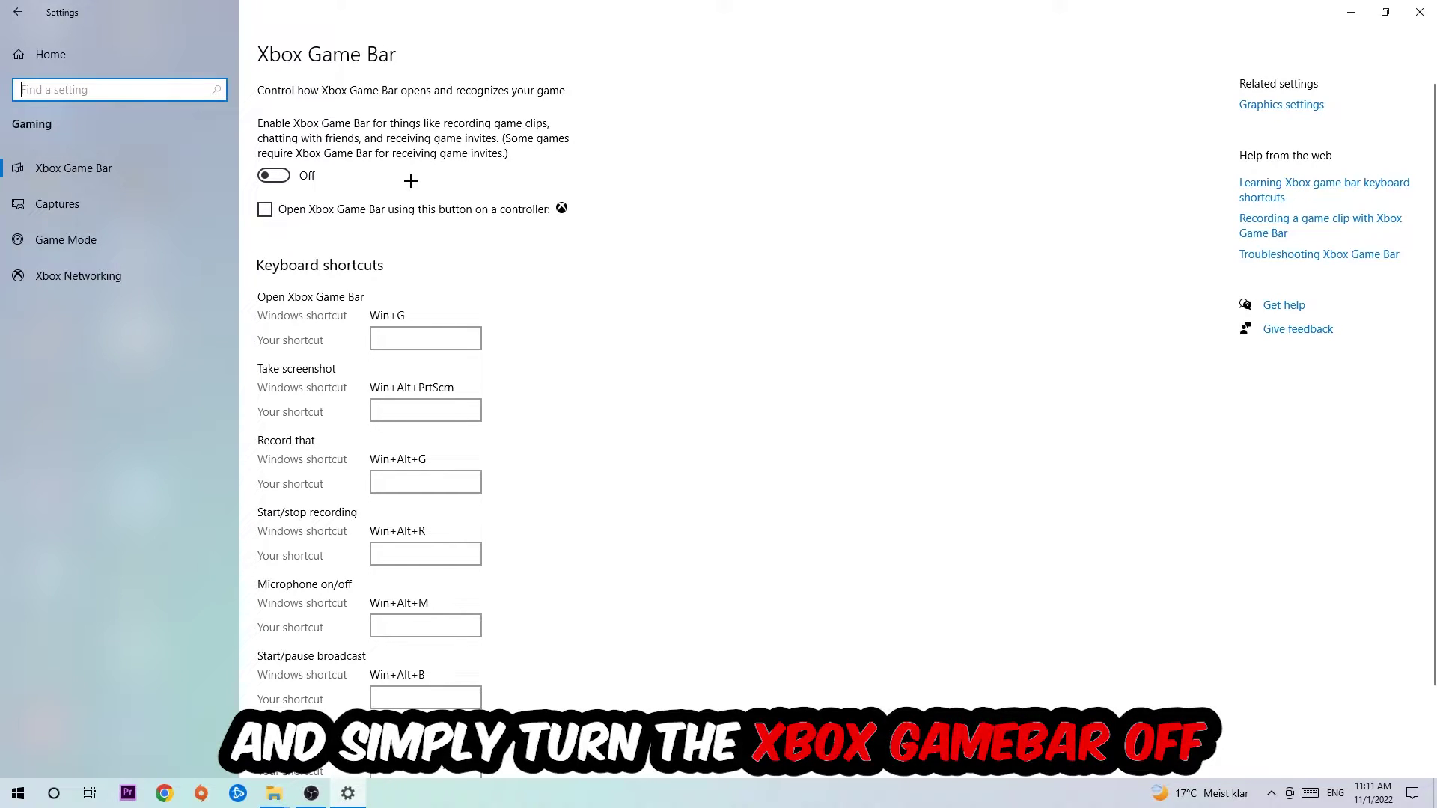
Check that Captures shows background recording off, then view the Game Mode page showing it on.
click(57, 203)
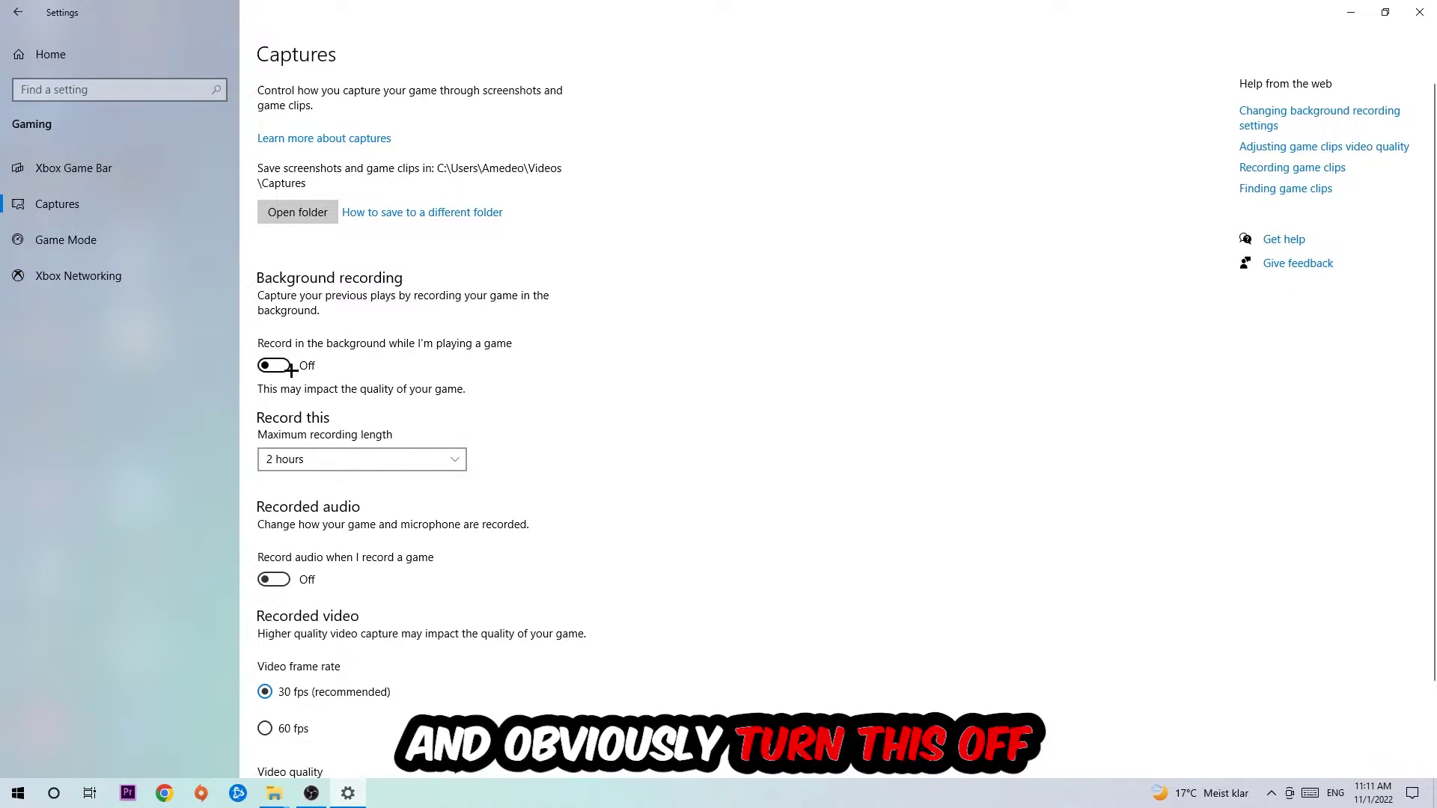
click(66, 239)
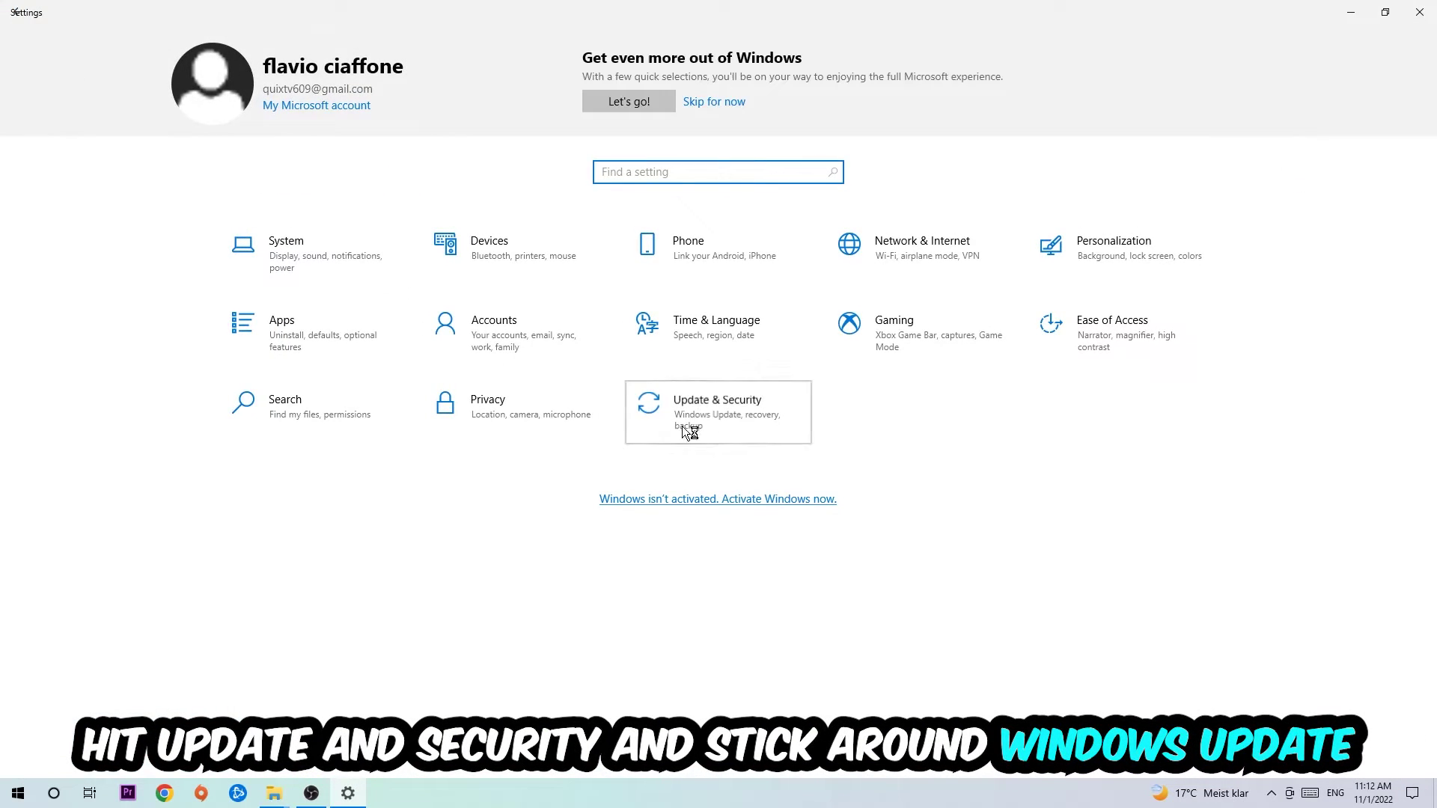
Confirm on Update & Security that the PC is up to date, then exit Settings.
click(686, 412)
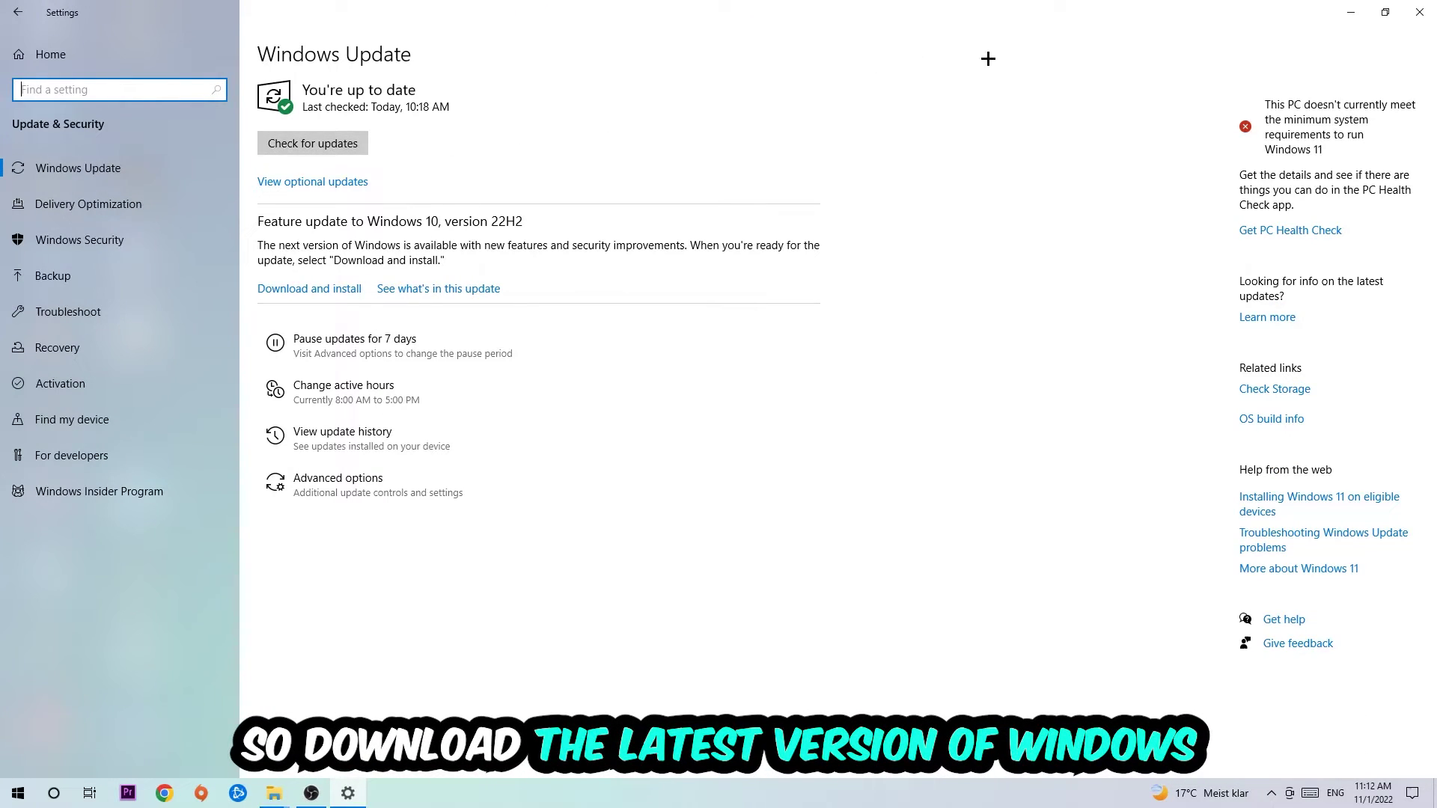
click(1419, 12)
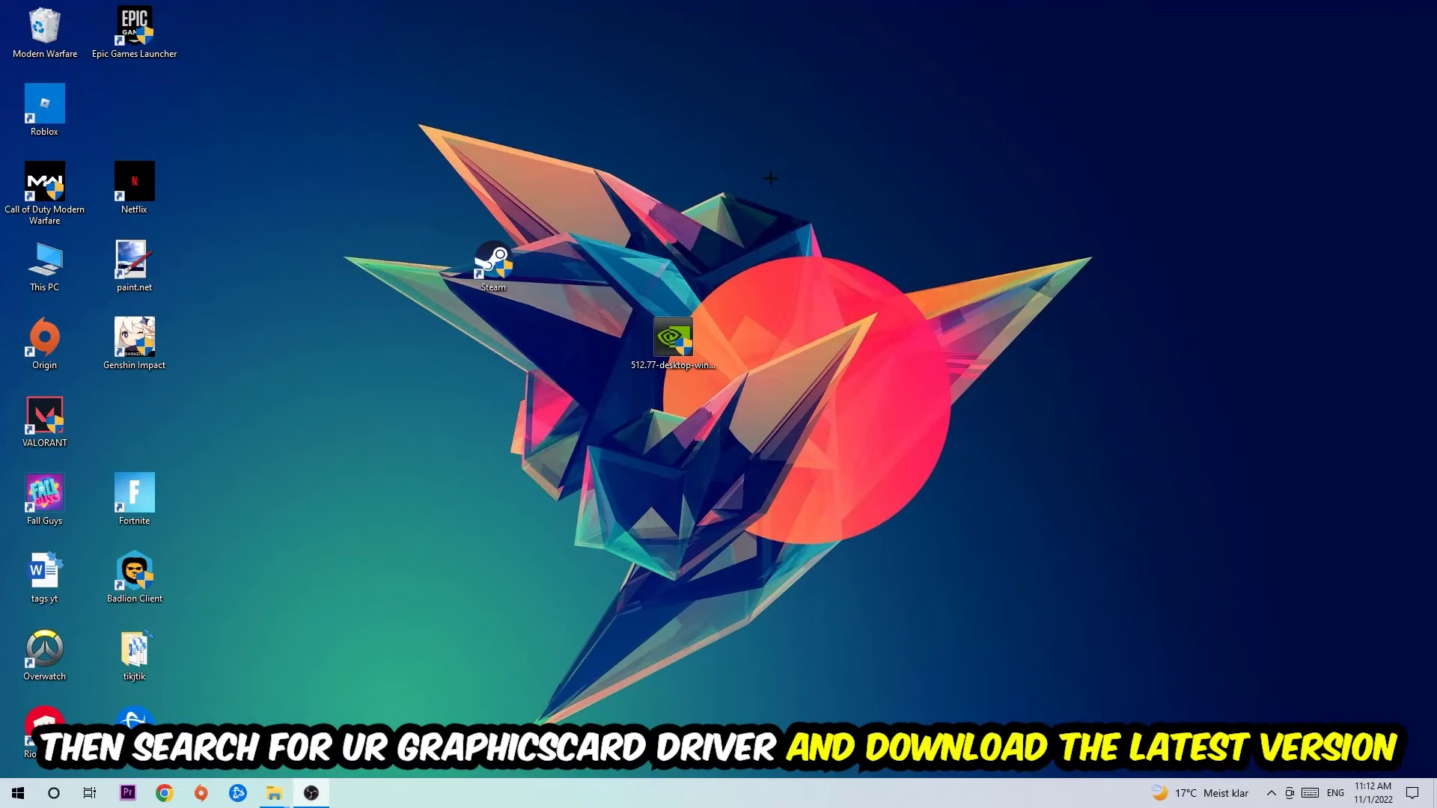
Drag the NVIDIA 512.77 driver installer icon lower on the desktop.
drag(677, 325, 677, 405)
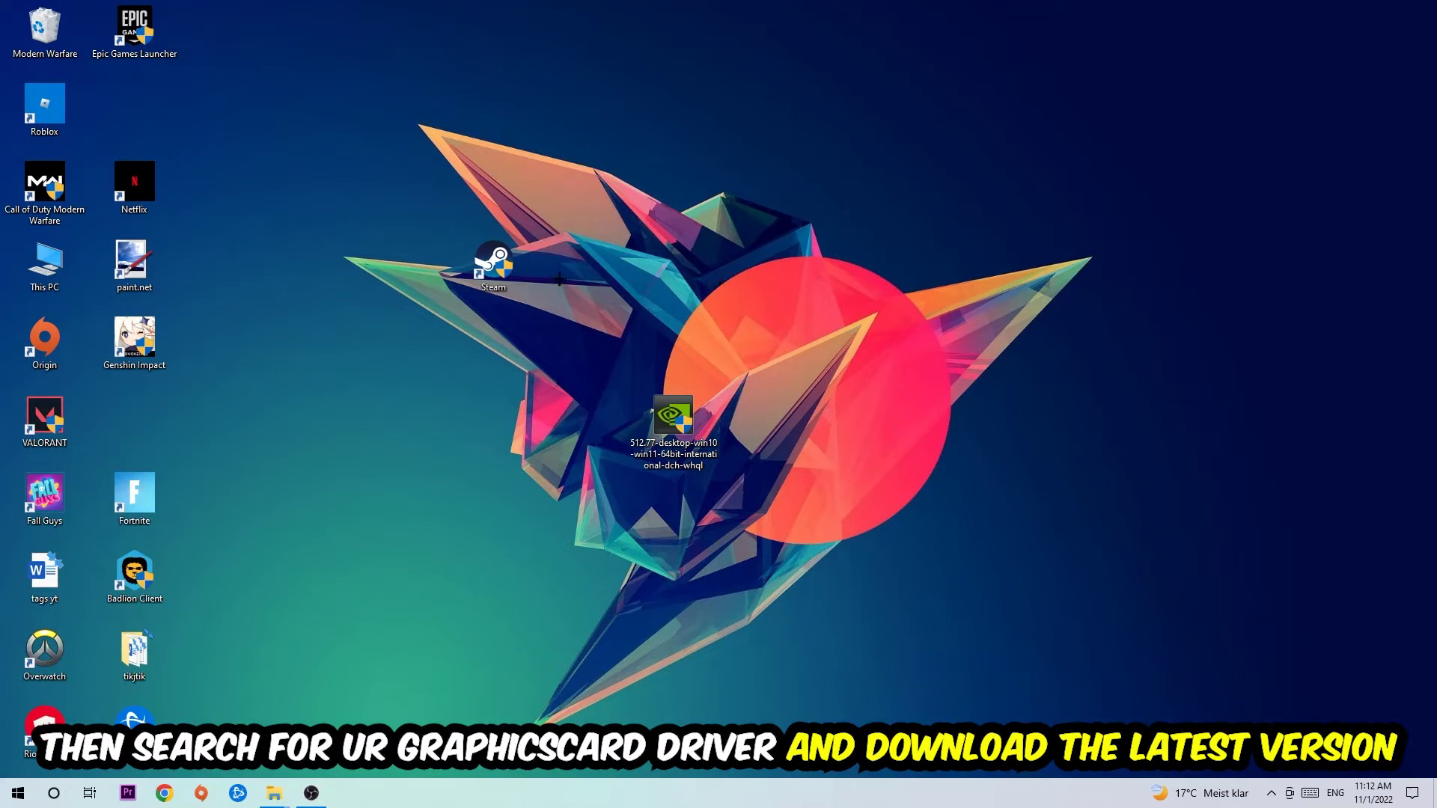